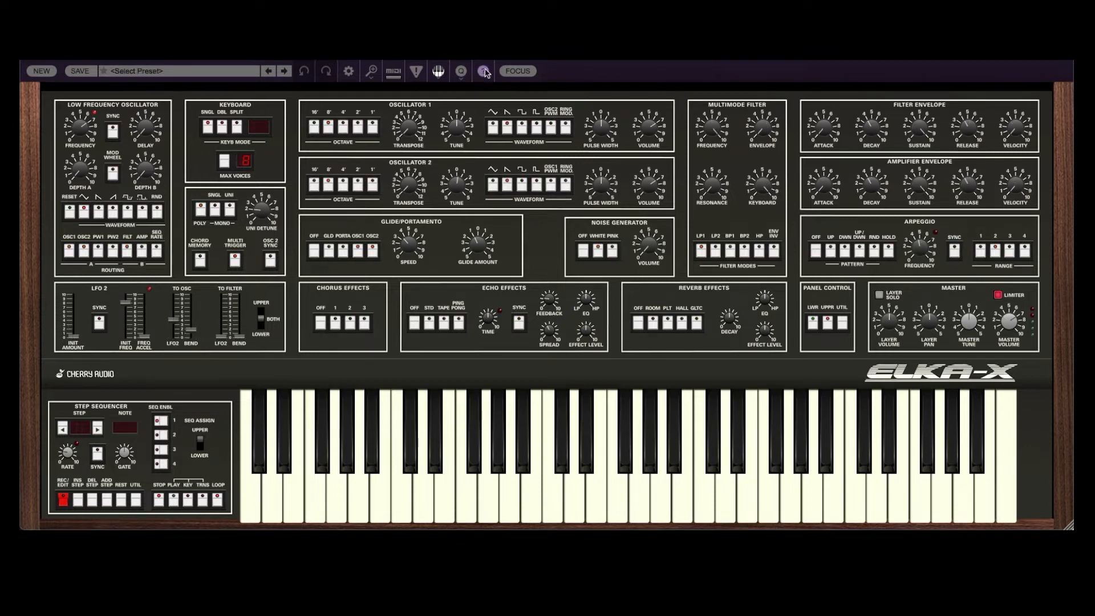
- Enlarge the panel around the oscillator sections and turn Oscillator 2's volume down to 0
{"action": "left_click", "coordinate": [518, 71]}
{"action": "scroll", "coordinate": [621, 220], "scroll_direction": "right", "scroll_amount": 5}
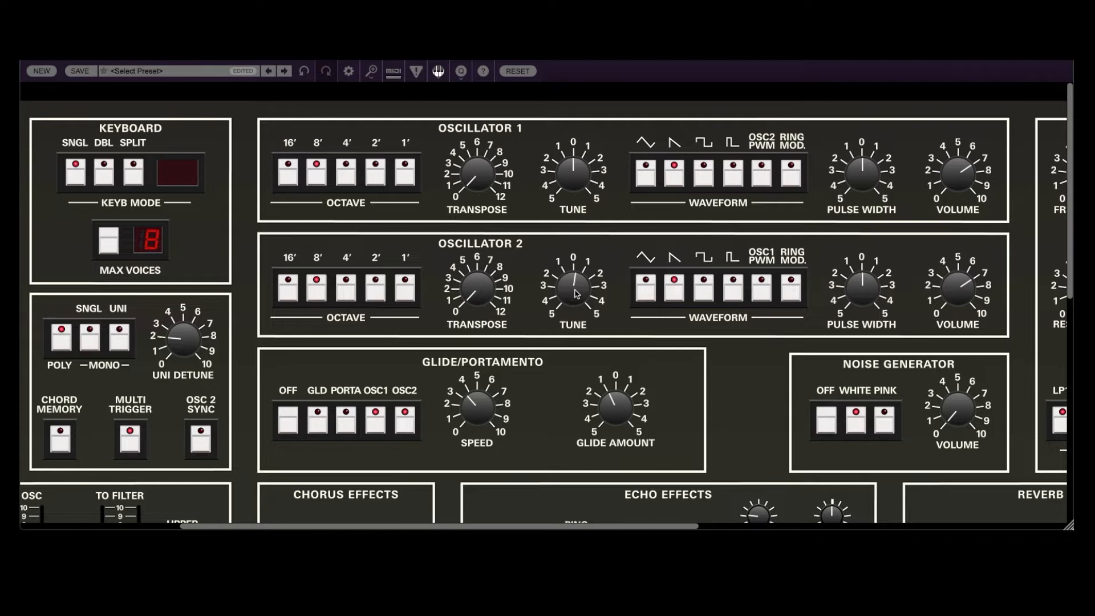
{"action": "mouse_move", "coordinate": [576, 294]}
{"action": "left_click_drag", "start_coordinate": [963, 294], "coordinate": [917, 536]}
- Audition Oscillator 1's triangle, square and pulse waveforms and vary its pulse width
{"action": "left_click", "coordinate": [647, 181]}
{"action": "left_click", "coordinate": [704, 174]}
{"action": "left_click", "coordinate": [733, 174]}
{"action": "mouse_move", "coordinate": [862, 173]}
{"action": "left_mouse_down"}
{"action": "mouse_move", "coordinate": [865, 81]}
{"action": "mouse_move", "coordinate": [854, 203]}
{"action": "mouse_move", "coordinate": [874, 279]}
{"action": "mouse_move", "coordinate": [861, 177]}
{"action": "left_mouse_up"}
- Modulate Oscillator 1 with OSC2 PWM from a triangle Oscillator 2, adjusting Oscillator 1's pulse width to about 3 and raising Oscillator 2's tune
{"action": "left_click", "coordinate": [761, 174]}
{"action": "left_click", "coordinate": [646, 288]}
{"action": "left_click_drag", "start_coordinate": [865, 183], "coordinate": [865, 167]}
{"action": "mouse_move", "coordinate": [575, 287]}
{"action": "left_click_drag", "start_coordinate": [576, 289], "coordinate": [574, 278]}
{"action": "mouse_move", "coordinate": [866, 183]}
{"action": "left_click_drag", "start_coordinate": [866, 183], "coordinate": [862, 145]}
{"action": "mouse_move", "coordinate": [571, 298]}
{"action": "left_mouse_down"}
{"action": "mouse_move", "coordinate": [575, 239]}
{"action": "mouse_move", "coordinate": [567, 279]}
{"action": "left_mouse_up"}
- Set Oscillator 2 to the 4' octave and transpose it up to about 10 semitones
{"action": "left_click", "coordinate": [345, 287]}
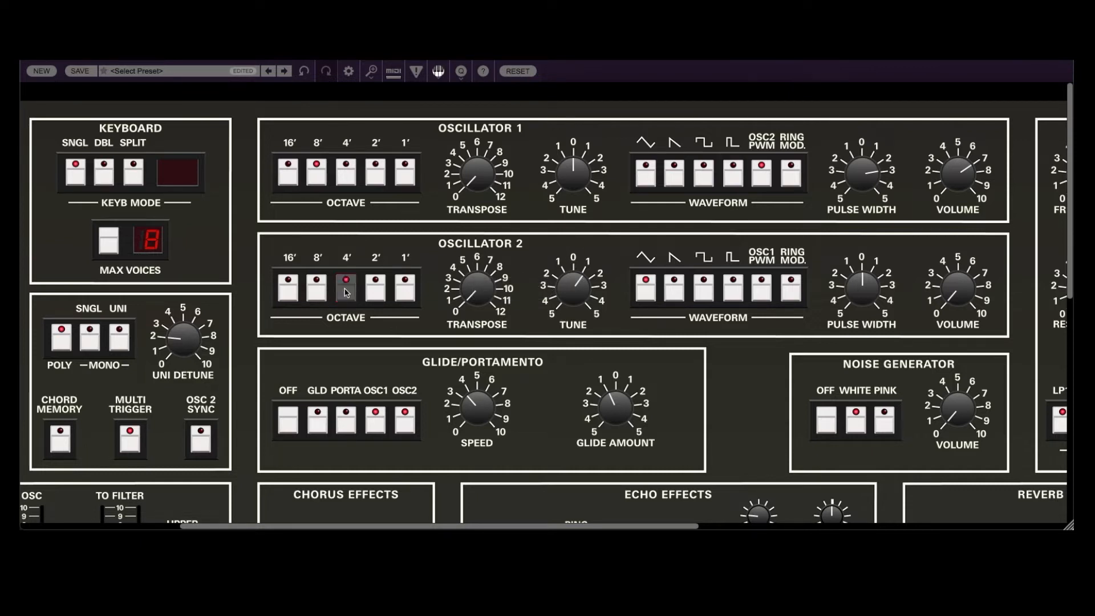
{"action": "left_click_drag", "start_coordinate": [465, 292], "coordinate": [487, 104]}
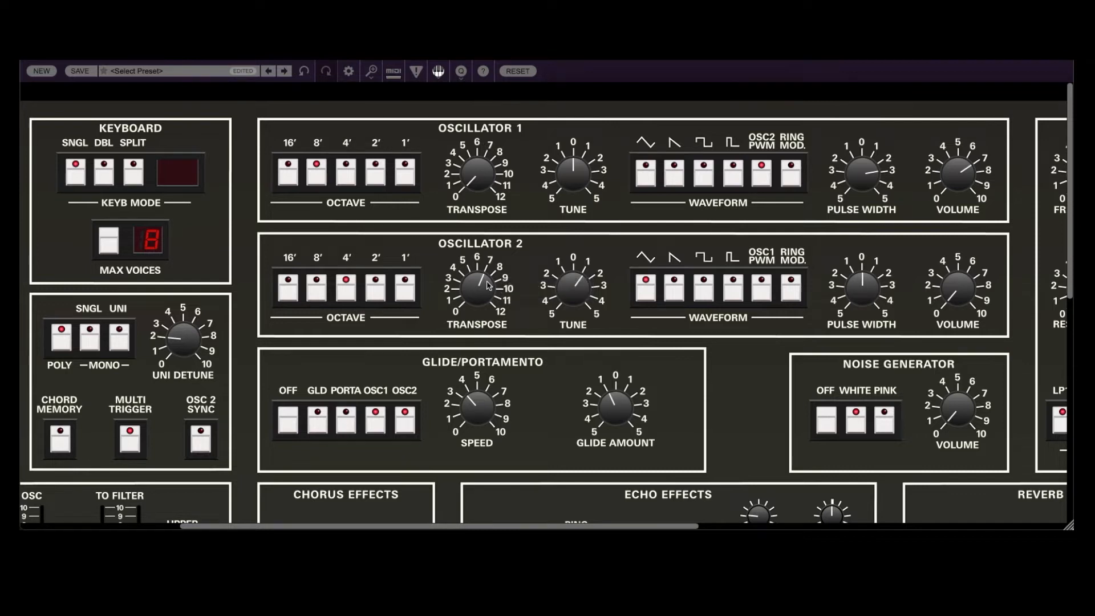
{"action": "left_click_drag", "start_coordinate": [486, 264], "coordinate": [497, 168]}
- Try Oscillator 2's OSC1 PWM waveform on and off, and lower its tune
{"action": "left_click", "coordinate": [769, 296]}
{"action": "left_click", "coordinate": [766, 296]}
{"action": "left_click_drag", "start_coordinate": [564, 292], "coordinate": [563, 319]}
- Set both oscillators to sawtooth with ring modulation and transpose Oscillator 2 to 6 semitones
{"action": "left_click", "coordinate": [796, 294]}
{"action": "left_click", "coordinate": [676, 173]}
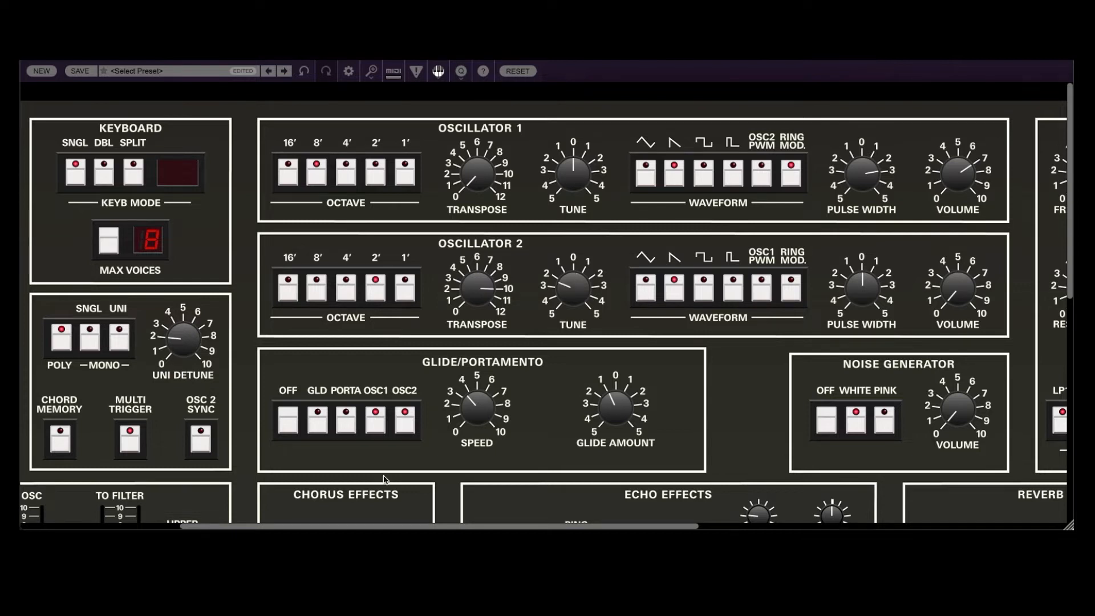
{"action": "left_click_drag", "start_coordinate": [476, 281], "coordinate": [471, 379]}
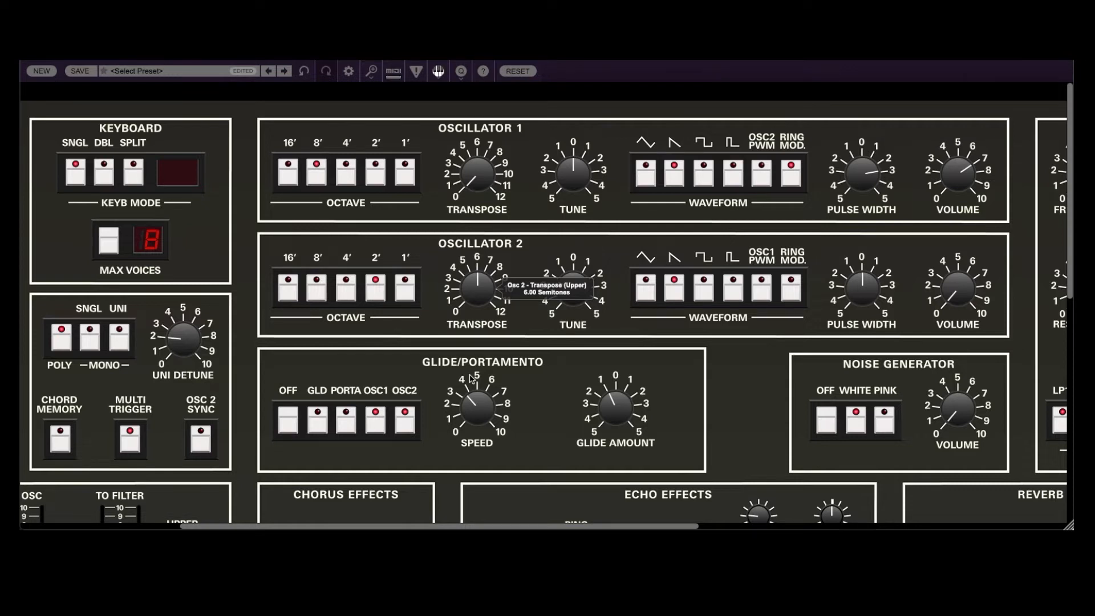
- Switch both ring-modulated oscillators to square waves and detune Oscillator 2 down to about -4
{"action": "left_click", "coordinate": [705, 287]}
{"action": "left_click", "coordinate": [706, 171]}
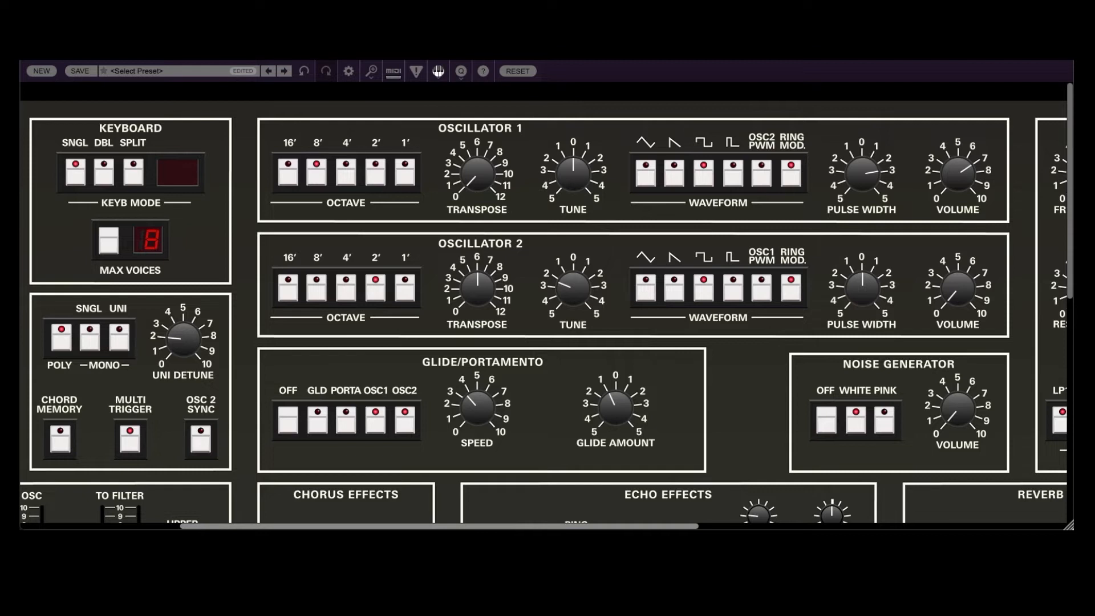
{"action": "left_click_drag", "start_coordinate": [581, 295], "coordinate": [573, 344]}
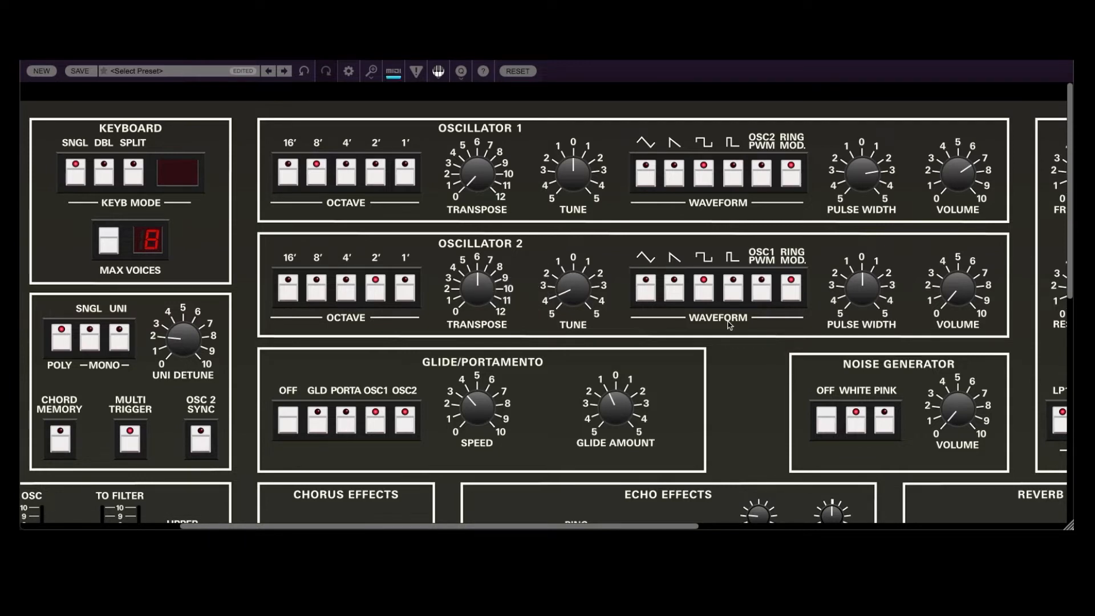
- Enable OSC1 PWM and OSC2 PWM so the oscillators modulate each other, and adjust Oscillator 2's transpose and bring its tune near 0
{"action": "left_click", "coordinate": [760, 289]}
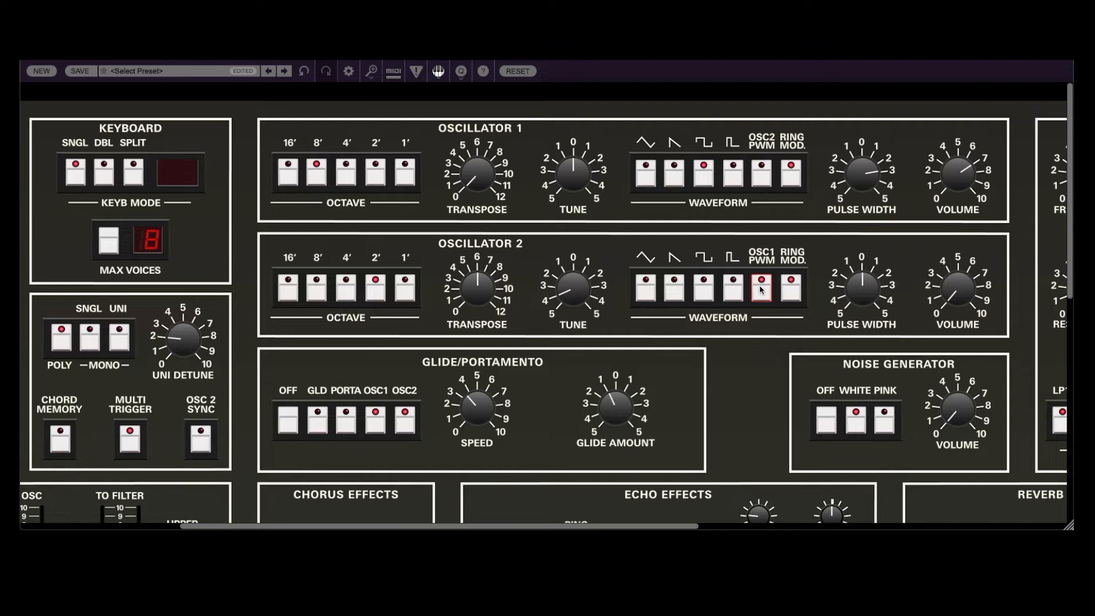
{"action": "left_click", "coordinate": [759, 177]}
{"action": "left_click_drag", "start_coordinate": [566, 293], "coordinate": [586, 98]}
{"action": "left_click_drag", "start_coordinate": [577, 288], "coordinate": [581, 199]}
{"action": "left_click_drag", "start_coordinate": [477, 281], "coordinate": [474, 237]}
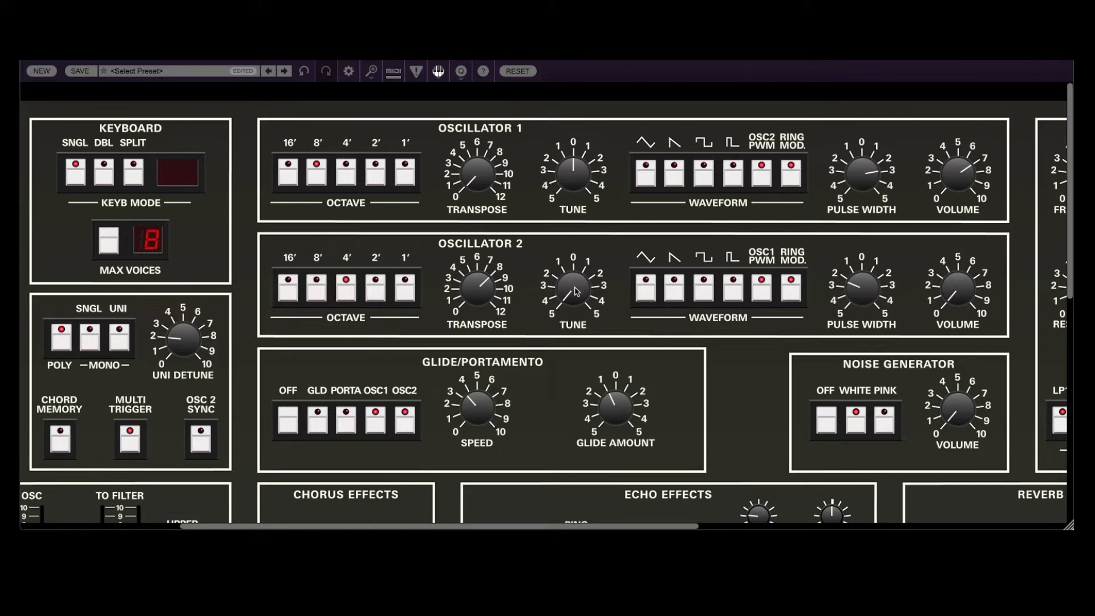
{"action": "left_click_drag", "start_coordinate": [576, 292], "coordinate": [566, 246]}
- Set the Multimode Filter's frequency to about 8, resonance to about 1, envelope to about 2 and keyboard to about 8
{"action": "scroll", "coordinate": [862, 390], "scroll_direction": "right", "scroll_amount": 10}
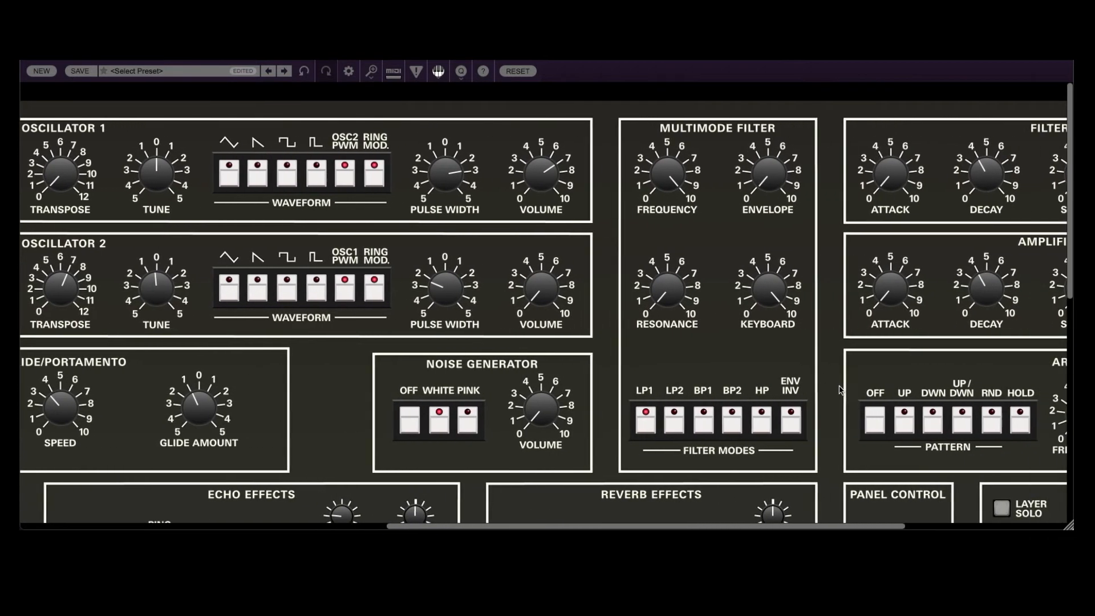
{"action": "scroll", "coordinate": [839, 390], "scroll_direction": "right", "scroll_amount": 1}
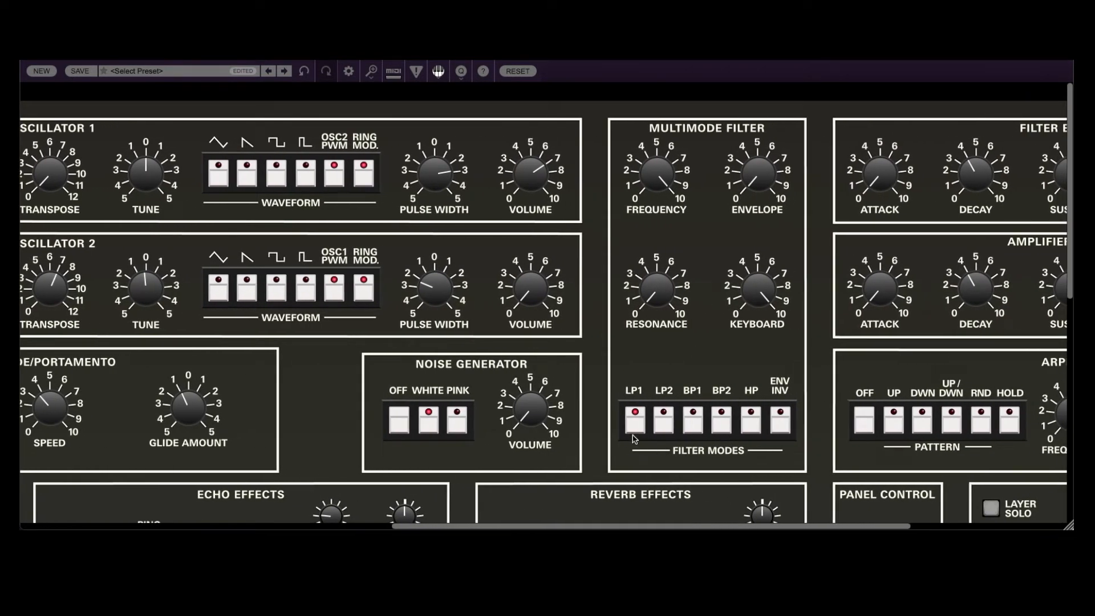
{"action": "left_click_drag", "start_coordinate": [654, 184], "coordinate": [639, 284]}
{"action": "left_click_drag", "start_coordinate": [655, 296], "coordinate": [647, 261]}
{"action": "left_click_drag", "start_coordinate": [767, 184], "coordinate": [750, 160]}
{"action": "left_click_drag", "start_coordinate": [750, 263], "coordinate": [751, 279]}
- Set the Filter Envelope's velocity to about 2 and its sustain to about 8.5
{"action": "scroll", "coordinate": [964, 145], "scroll_direction": "right", "scroll_amount": 10}
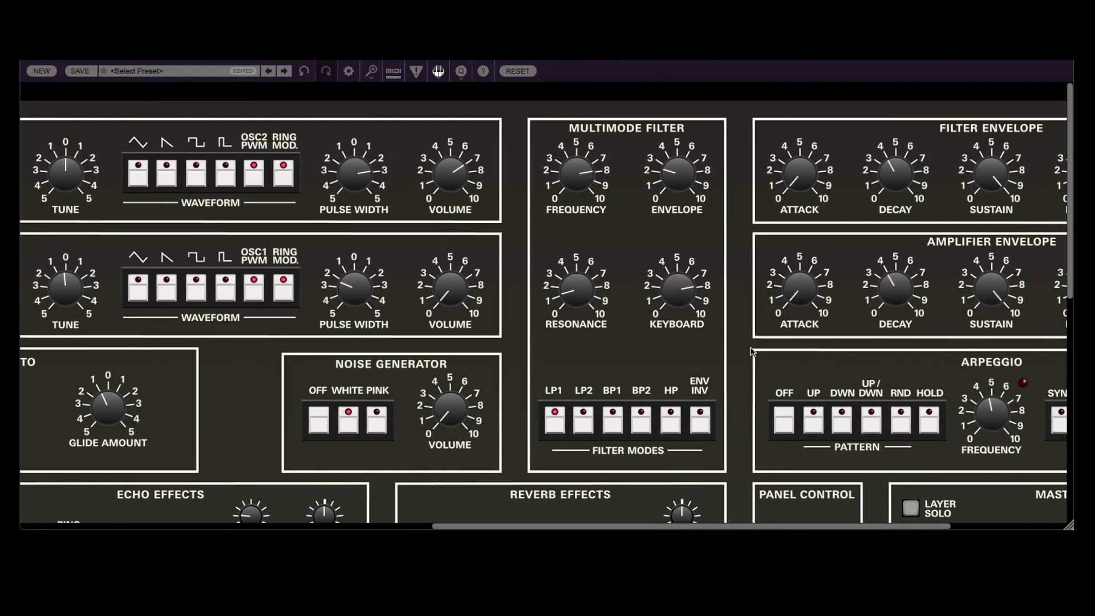
{"action": "left_click_drag", "start_coordinate": [969, 170], "coordinate": [969, 160]}
{"action": "left_click_drag", "start_coordinate": [787, 171], "coordinate": [787, 180]}
- Lower the Multimode Filter's frequency and raise its envelope amount for a stronger envelope sweep
{"action": "left_click_drag", "start_coordinate": [365, 178], "coordinate": [372, 227]}
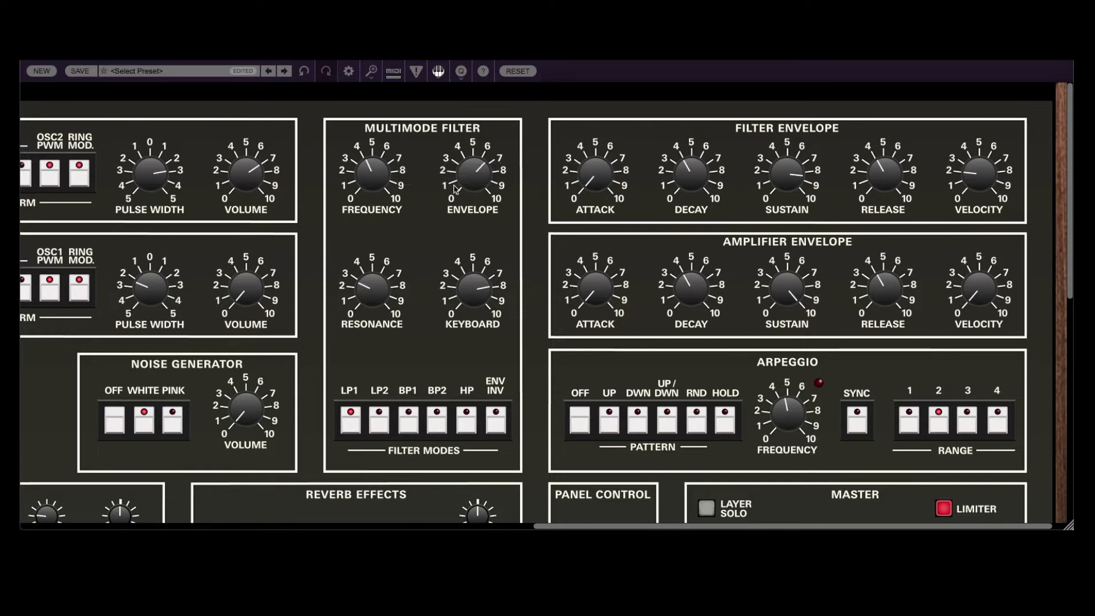
{"action": "left_click_drag", "start_coordinate": [471, 184], "coordinate": [475, 129]}
{"action": "left_click_drag", "start_coordinate": [364, 175], "coordinate": [355, 223]}
{"action": "left_click_drag", "start_coordinate": [356, 222], "coordinate": [363, 214]}
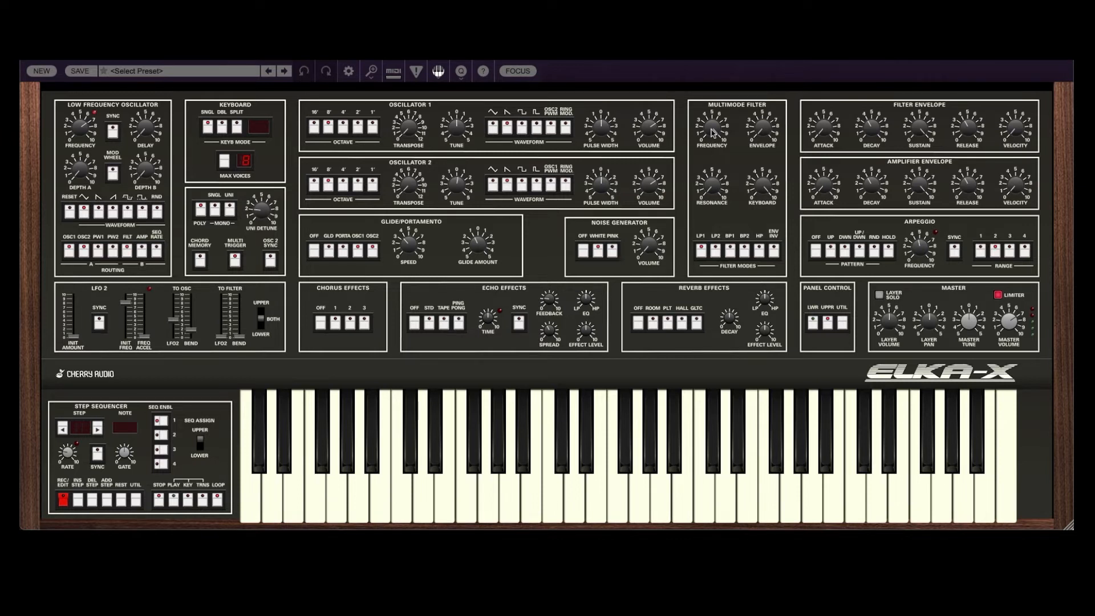
- Sweep the Multimode Filter's frequency in the LP1 and 12 dB/oct LP2 lowpass modes
{"action": "left_click_drag", "start_coordinate": [714, 132], "coordinate": [694, 180]}
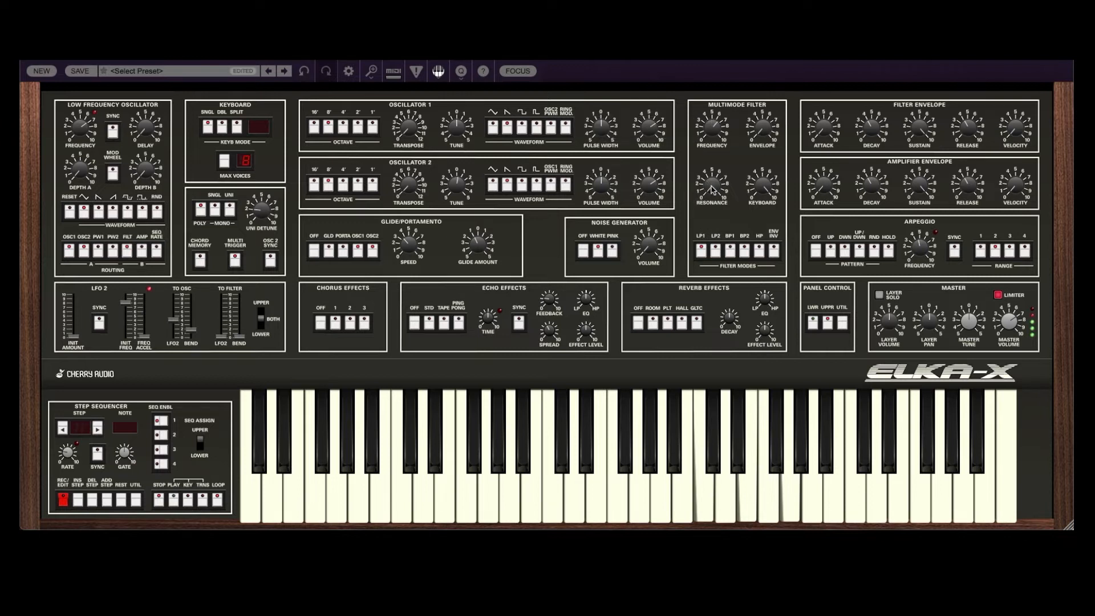
{"action": "mouse_move", "coordinate": [711, 130]}
{"action": "left_mouse_down"}
{"action": "mouse_move", "coordinate": [701, 174]}
{"action": "mouse_move", "coordinate": [706, 124]}
{"action": "left_mouse_up"}
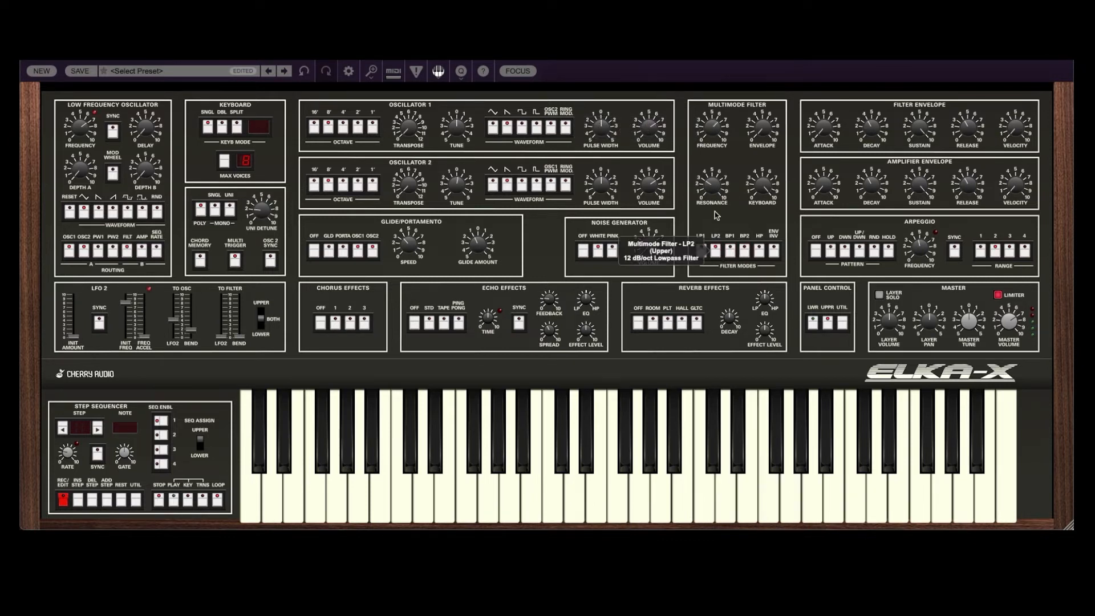
{"action": "mouse_move", "coordinate": [711, 129]}
{"action": "left_mouse_down"}
{"action": "mouse_move", "coordinate": [695, 184]}
{"action": "mouse_move", "coordinate": [695, 135]}
{"action": "left_mouse_up"}
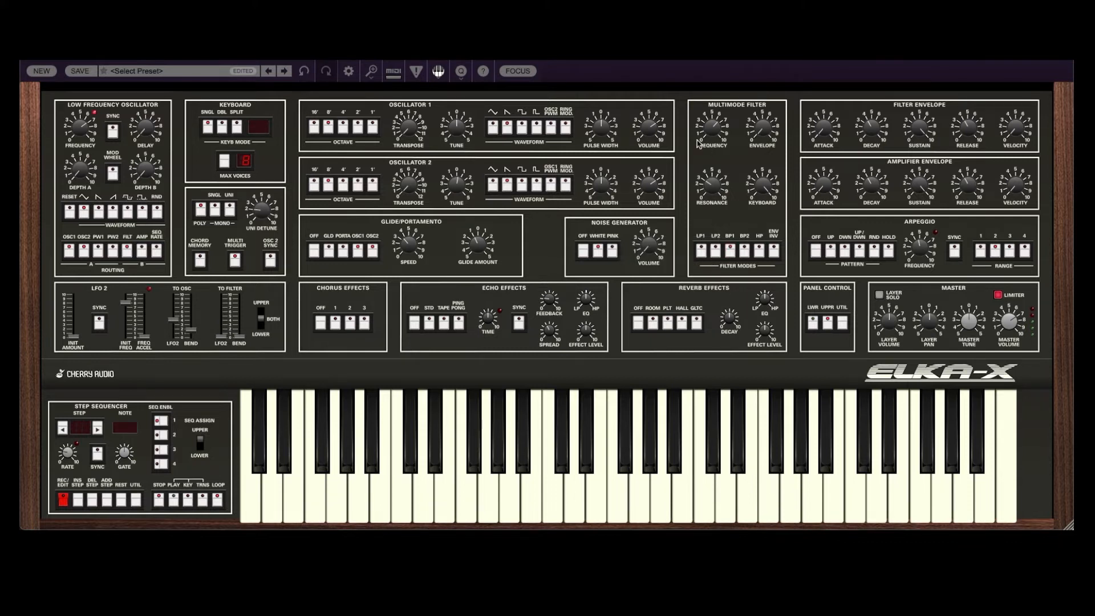
- Sweep the filter frequency through the bandpass modes and the 12 dB/oct highpass mode
{"action": "left_click_drag", "start_coordinate": [711, 131], "coordinate": [682, 160]}
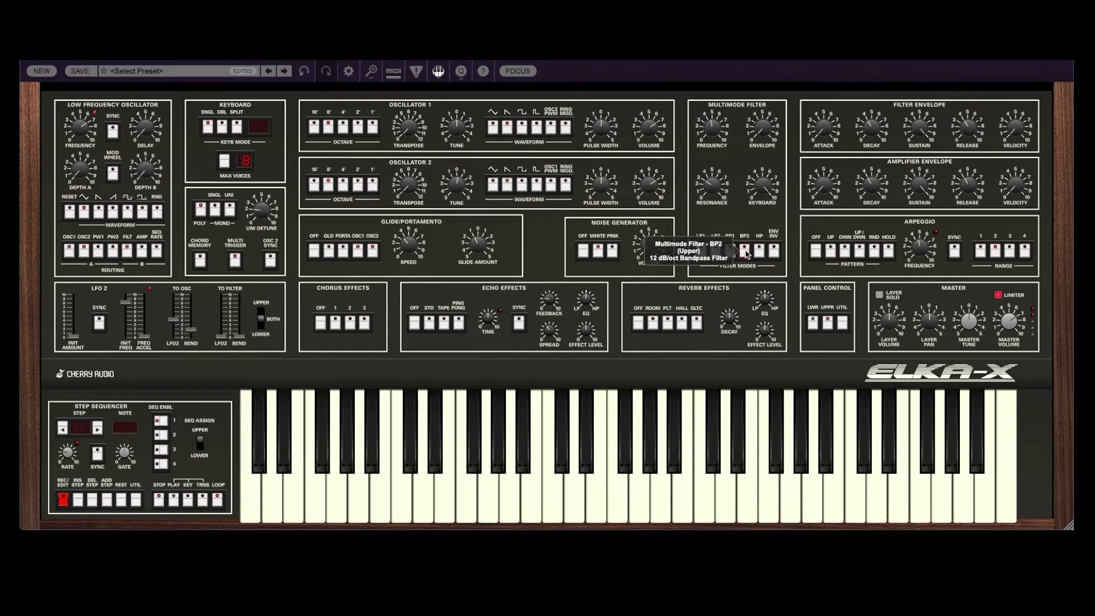
{"action": "mouse_move", "coordinate": [709, 138]}
{"action": "left_mouse_down"}
{"action": "mouse_move", "coordinate": [706, 151]}
{"action": "mouse_move", "coordinate": [702, 135]}
{"action": "left_mouse_up"}
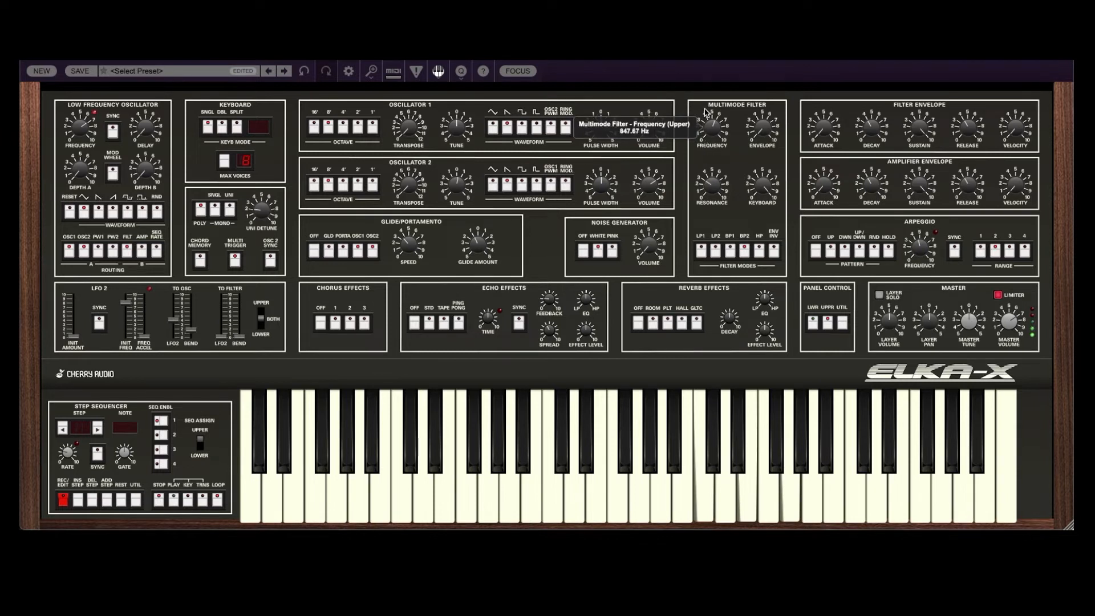
{"action": "left_click_drag", "start_coordinate": [695, 139], "coordinate": [692, 134]}
{"action": "left_click", "coordinate": [761, 256]}
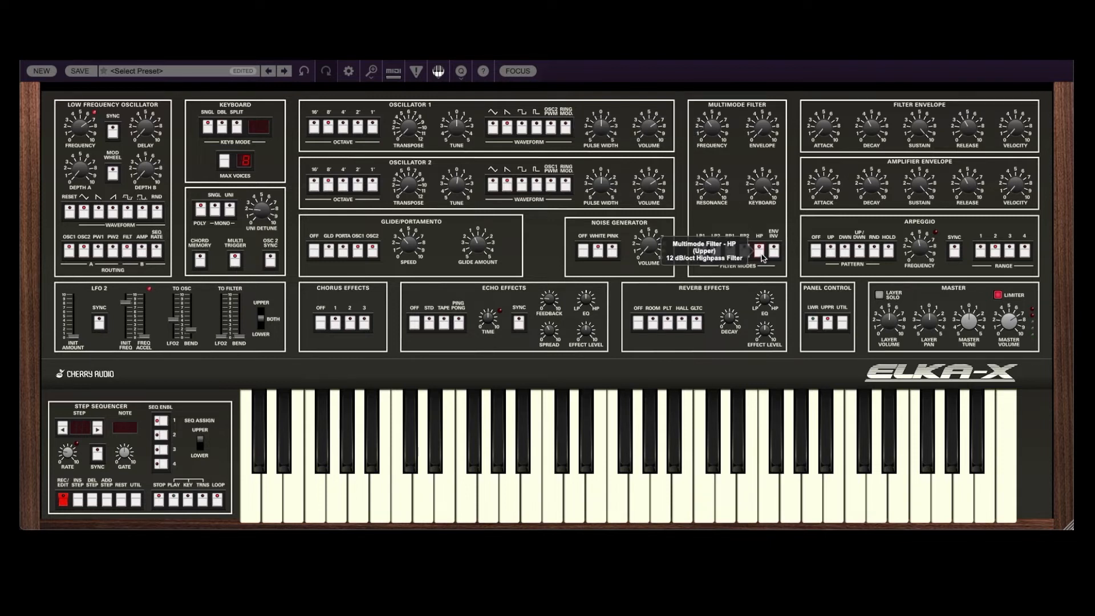
{"action": "left_click_drag", "start_coordinate": [712, 110], "coordinate": [697, 149]}
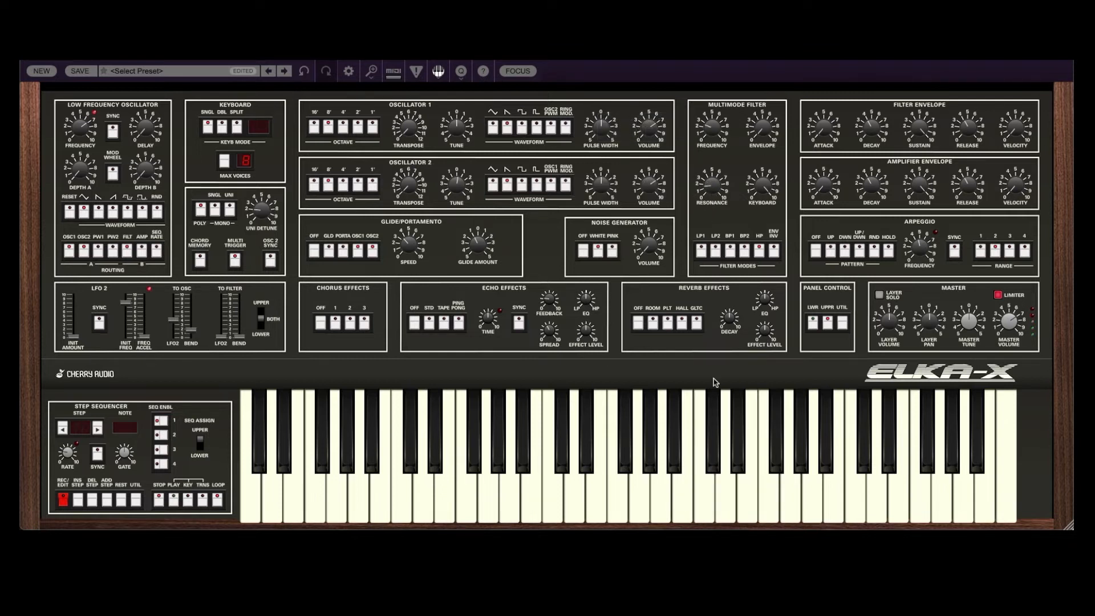
- Return the filter to LP1, raise its envelope modulation and lower its frequency
{"action": "left_click", "coordinate": [701, 250]}
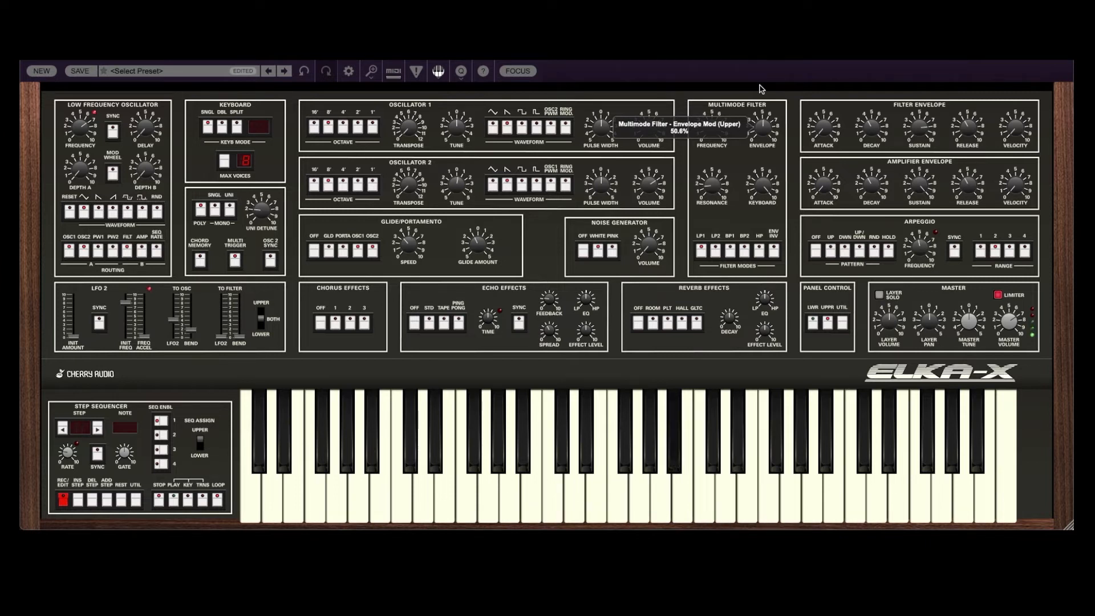
{"action": "left_click_drag", "start_coordinate": [761, 120], "coordinate": [764, 100]}
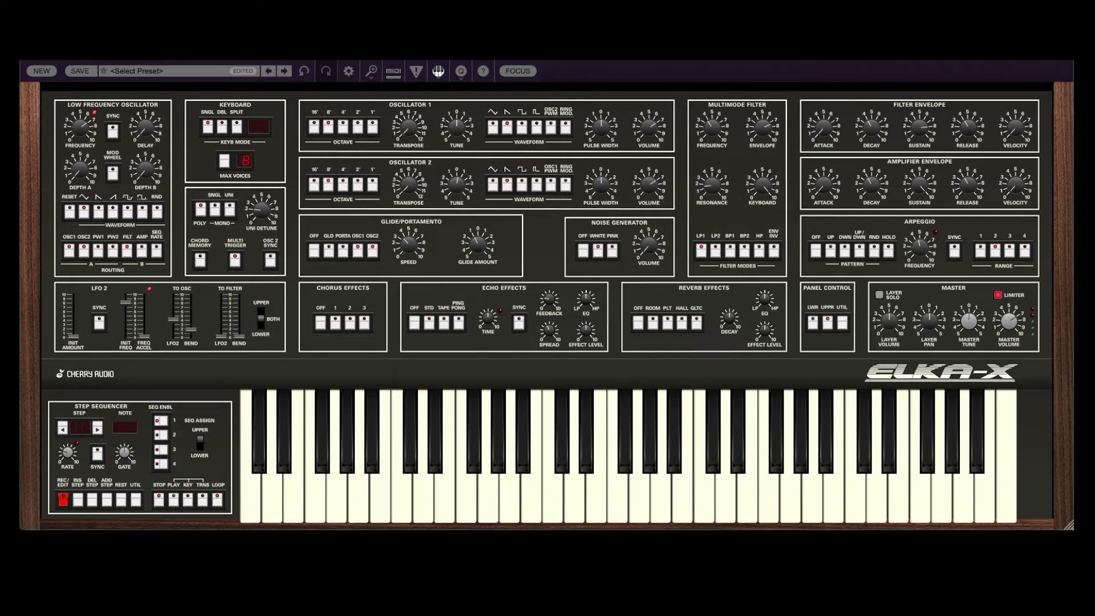
{"action": "mouse_move", "coordinate": [711, 130]}
{"action": "left_mouse_down"}
{"action": "mouse_move", "coordinate": [703, 154]}
{"action": "mouse_move", "coordinate": [709, 147]}
{"action": "left_mouse_up"}
- Lower the Multimode Filter's keyboard tracking to 62.2%
{"action": "mouse_move", "coordinate": [759, 194]}
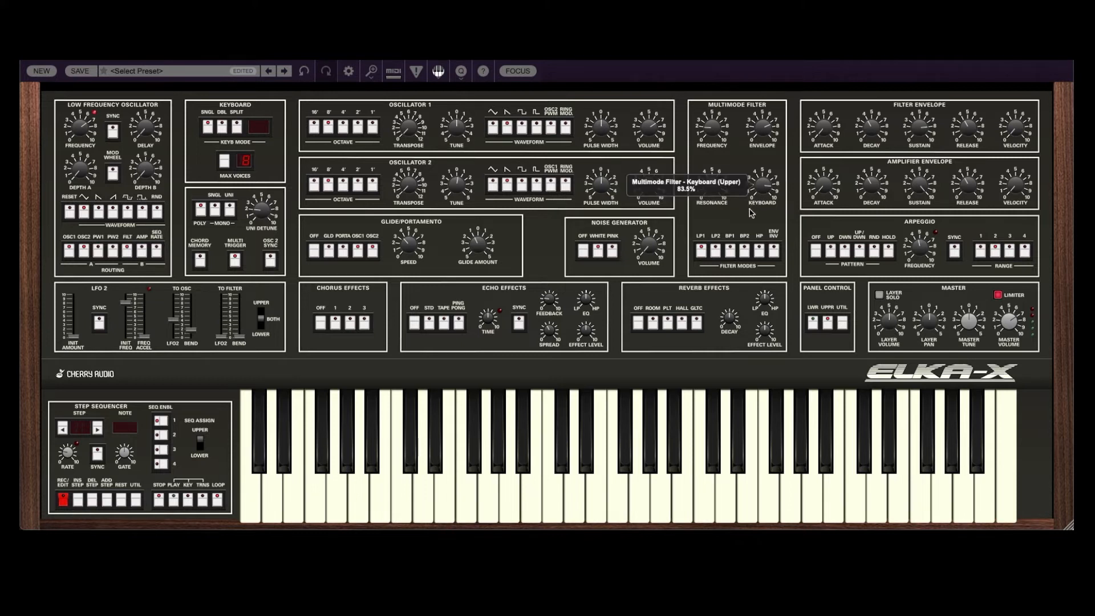
{"action": "left_click_drag", "start_coordinate": [749, 214], "coordinate": [750, 242]}
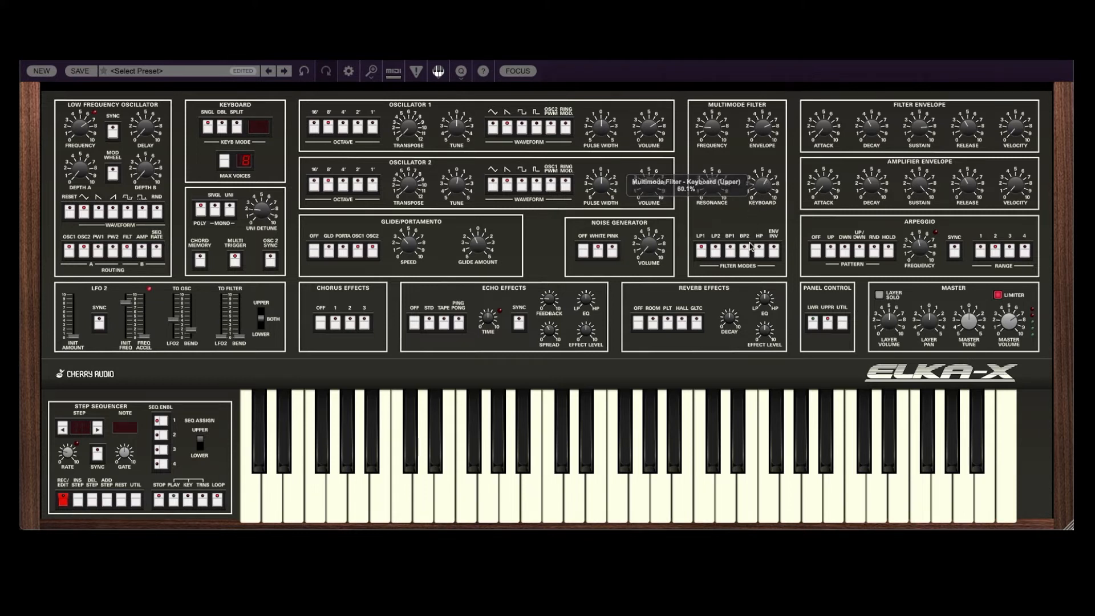
{"action": "left_click_drag", "start_coordinate": [767, 187], "coordinate": [767, 186]}
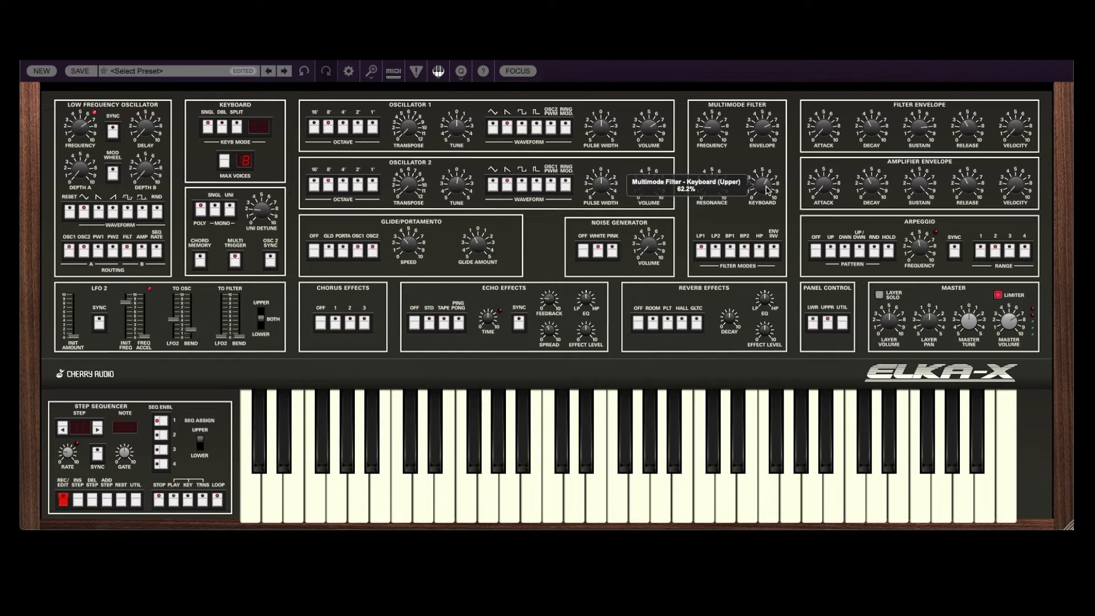
- Switch the filter mode to LP2 and on to BP1, and lower the filter frequency
{"action": "left_click", "coordinate": [716, 250]}
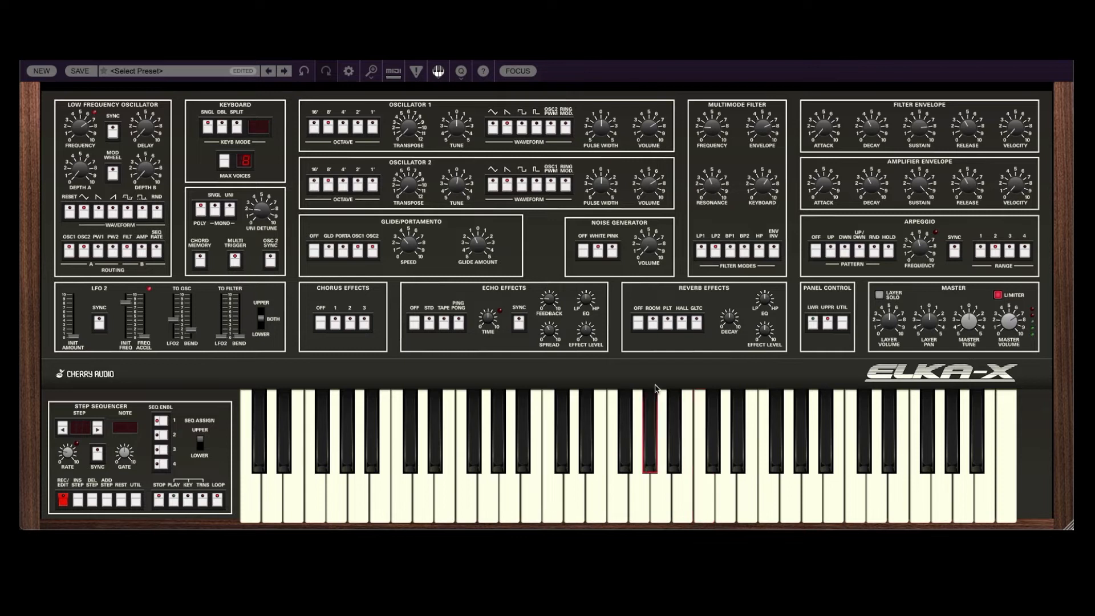
{"action": "left_click", "coordinate": [732, 247]}
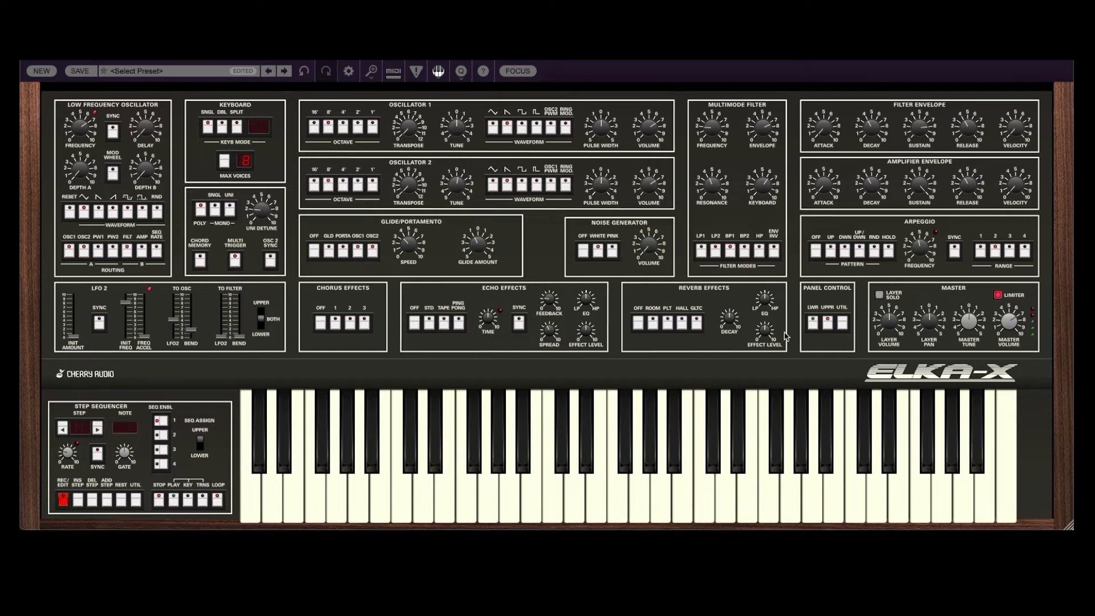
{"action": "mouse_move", "coordinate": [711, 131]}
{"action": "left_mouse_down"}
{"action": "mouse_move", "coordinate": [711, 118]}
{"action": "mouse_move", "coordinate": [705, 135]}
{"action": "left_mouse_up"}
- Lower the Low Frequency Oscillator's frequency, raise its Depth A and select its falling sawtooth waveform
{"action": "left_click_drag", "start_coordinate": [78, 131], "coordinate": [79, 159]}
{"action": "left_click_drag", "start_coordinate": [75, 166], "coordinate": [69, 125]}
{"action": "left_click", "coordinate": [98, 213]}
- Toggle the Low Frequency Oscillator's routing to OSC1, OSC2, PW1 and FILT
{"action": "left_click", "coordinate": [69, 257]}
{"action": "left_click", "coordinate": [83, 254]}
{"action": "left_click", "coordinate": [98, 253]}
{"action": "left_click", "coordinate": [127, 252]}
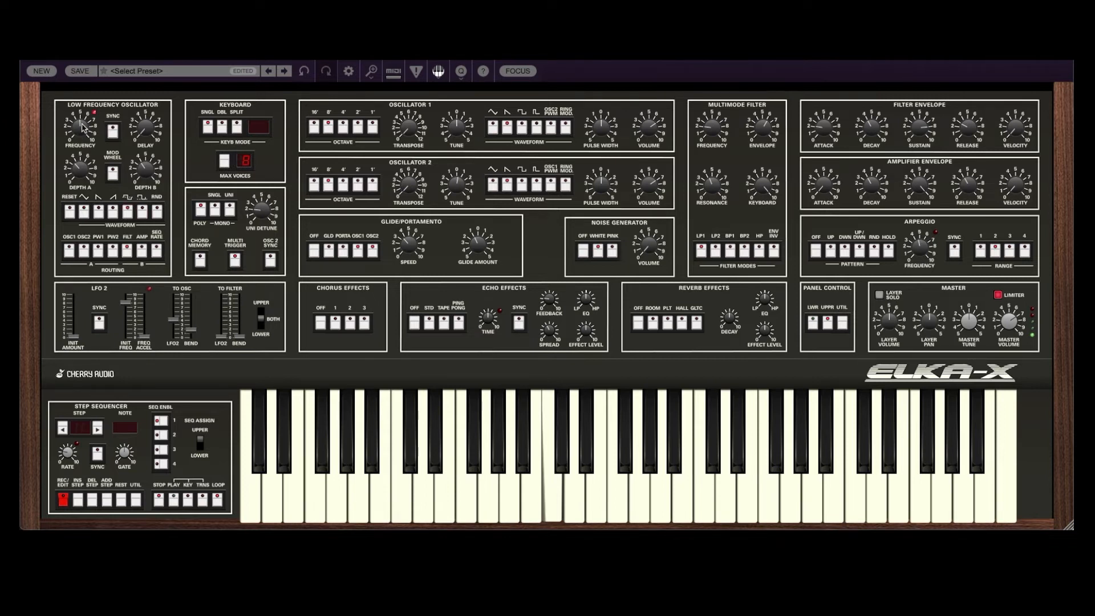
- Raise the filter frequency and toggle the Low Frequency Oscillator's FILT and OSC1 routings
{"action": "mouse_move", "coordinate": [82, 118]}
{"action": "left_click_drag", "start_coordinate": [711, 133], "coordinate": [711, 111]}
{"action": "left_click", "coordinate": [126, 254]}
{"action": "left_click", "coordinate": [69, 254]}
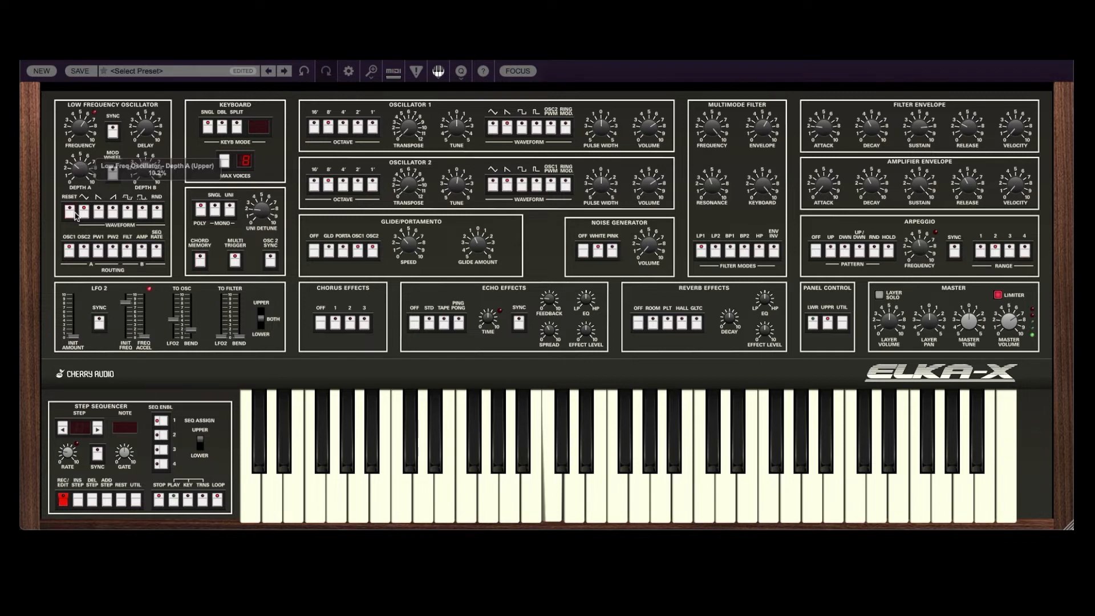
- Toggle the Low Frequency Oscillator's PW1 routing and switch both oscillators to the pulse waveform
{"action": "left_click", "coordinate": [99, 251]}
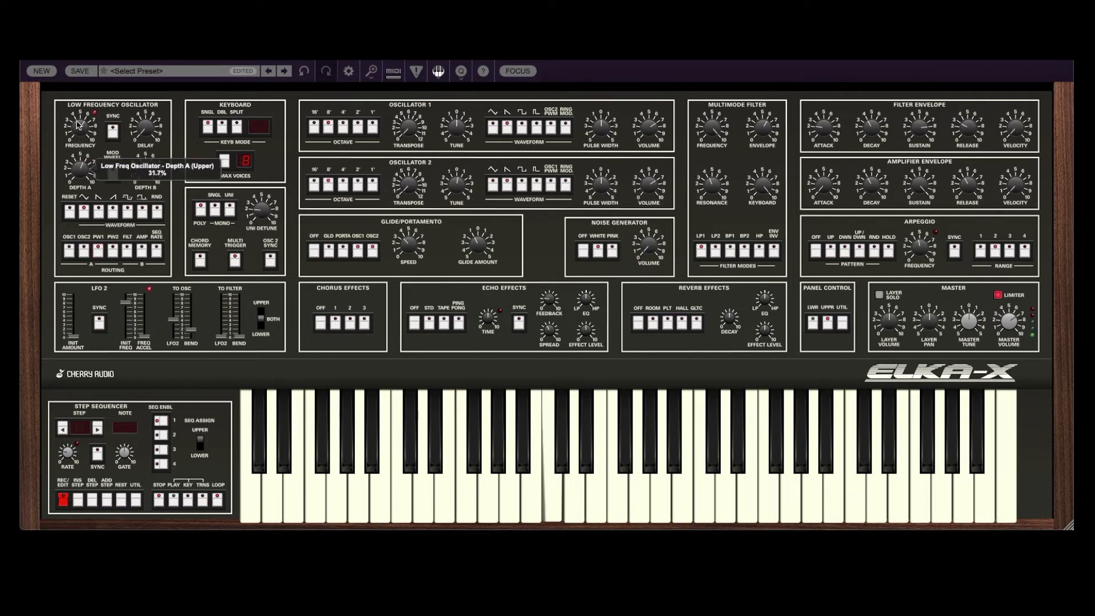
{"action": "left_click", "coordinate": [536, 126]}
{"action": "left_click", "coordinate": [536, 184]}
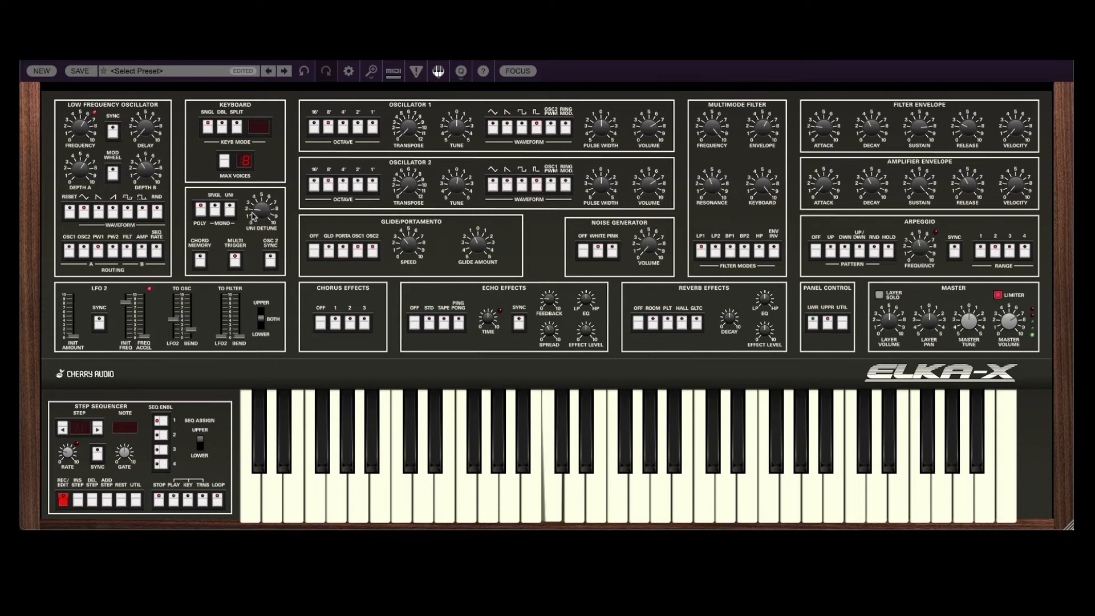
{"action": "mouse_move", "coordinate": [81, 185]}
- Return the filter to LP1, try LFO 2's initial amount, and raise LFO 2's frequency acceleration and filter amount
{"action": "left_click", "coordinate": [702, 248]}
{"action": "mouse_move", "coordinate": [73, 337]}
{"action": "mouse_move", "coordinate": [73, 337]}
{"action": "left_mouse_down"}
{"action": "mouse_move", "coordinate": [73, 313]}
{"action": "mouse_move", "coordinate": [73, 323]}
{"action": "left_mouse_up"}
{"action": "left_click_drag", "start_coordinate": [73, 322], "coordinate": [74, 340]}
{"action": "left_click_drag", "start_coordinate": [149, 339], "coordinate": [146, 313]}
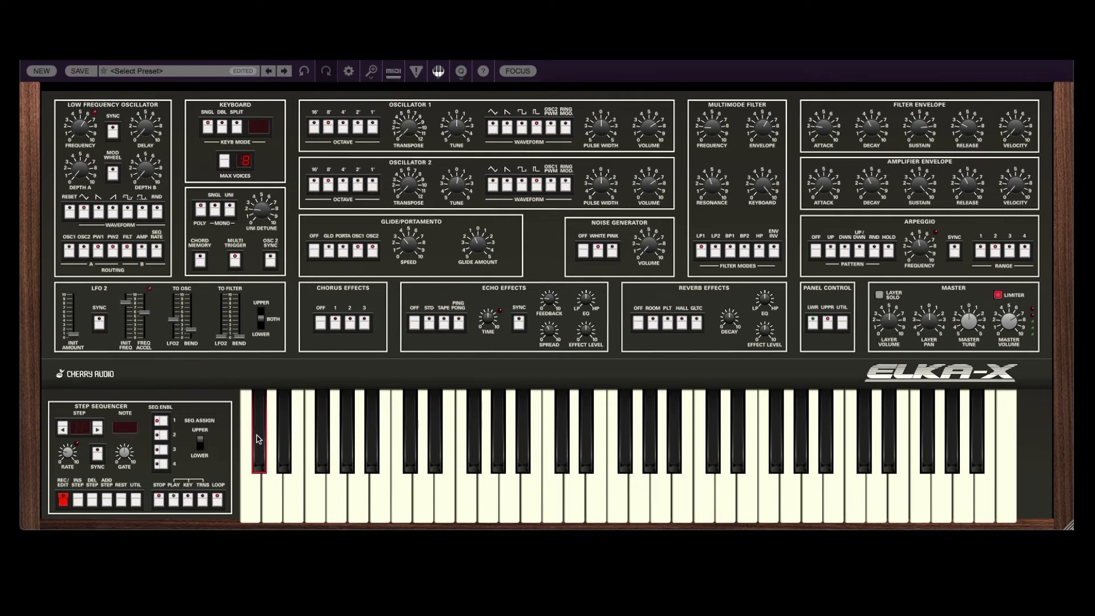
{"action": "left_click_drag", "start_coordinate": [222, 337], "coordinate": [222, 307]}
- Turn on sync for the Low Frequency Oscillator and slightly lower LFO 2's initial frequency
{"action": "left_click", "coordinate": [112, 134]}
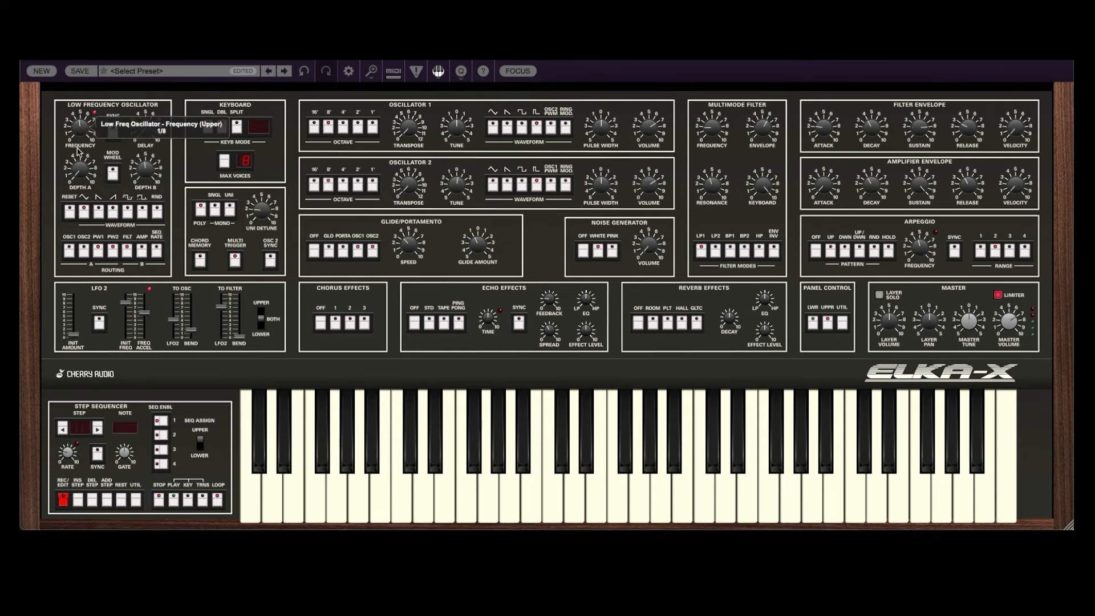
{"action": "left_click_drag", "start_coordinate": [126, 307], "coordinate": [124, 310]}
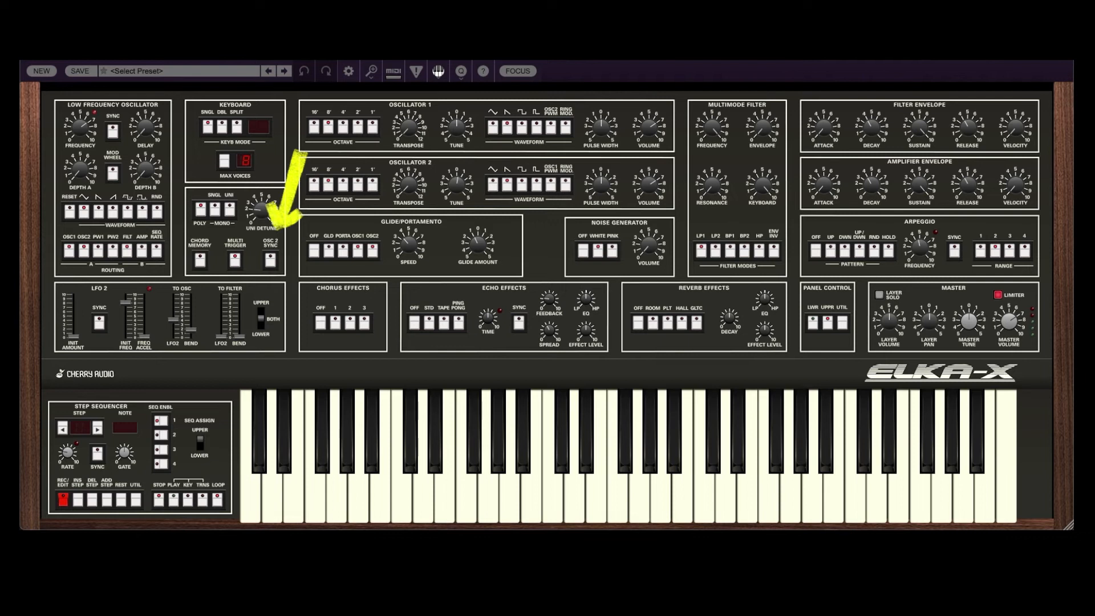
- Toggle OSC 2 Sync, switch both oscillators to the square waveform, and adjust Oscillator 1's transpose
{"action": "left_click", "coordinate": [269, 260]}
{"action": "left_click", "coordinate": [297, 490]}
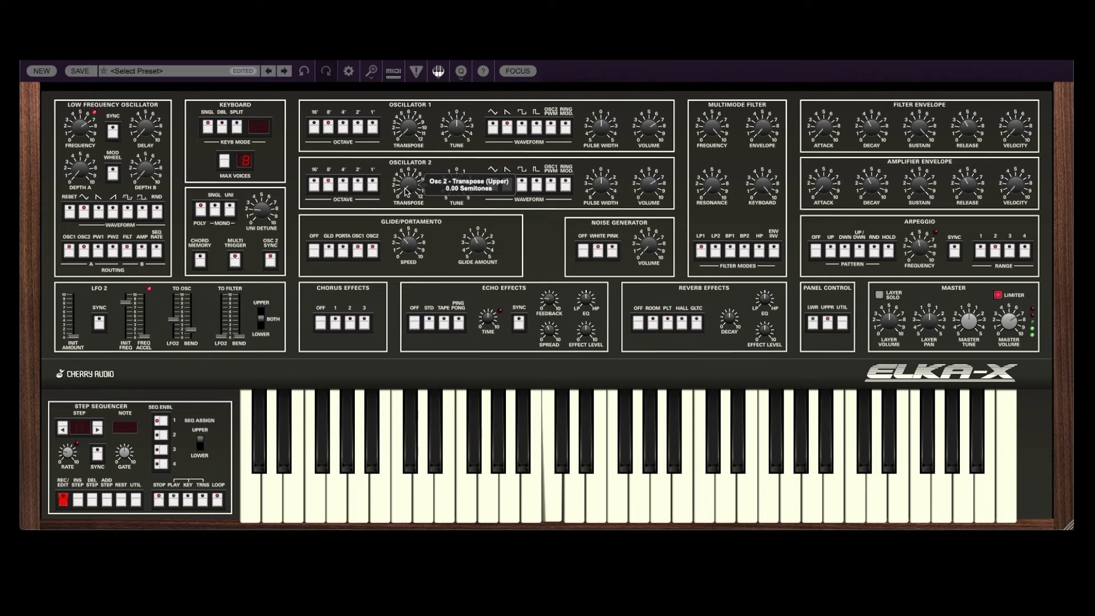
{"action": "left_click", "coordinate": [521, 186]}
{"action": "left_click", "coordinate": [522, 128]}
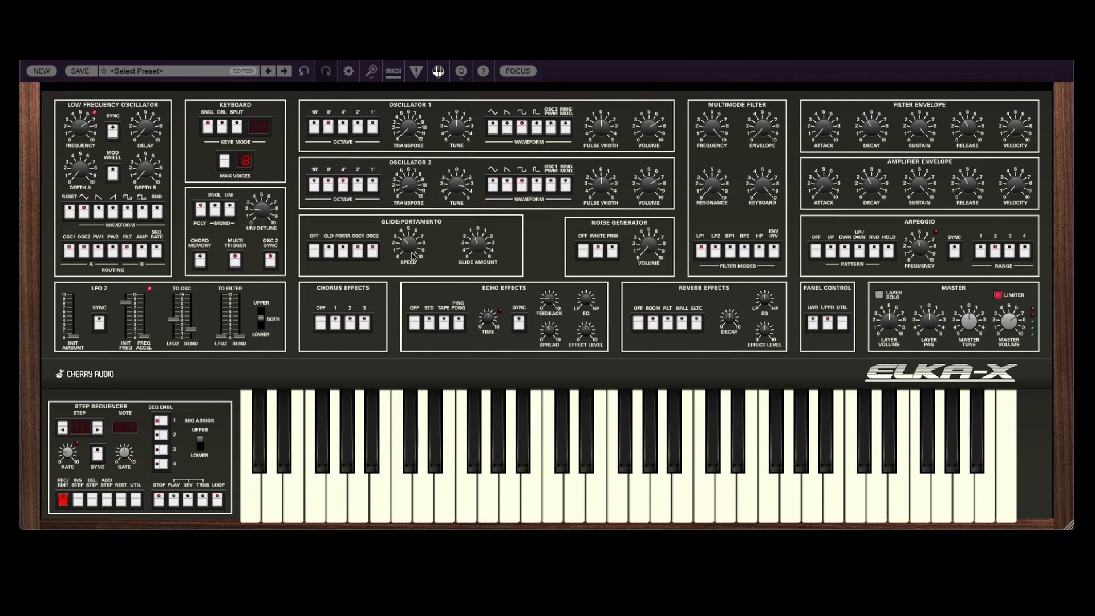
{"action": "left_click_drag", "start_coordinate": [409, 135], "coordinate": [413, 199]}
- Toggle OSC1 in the Glide/Portamento section and raise the glide speed and glide amount
{"action": "left_click", "coordinate": [357, 251]}
{"action": "mouse_move", "coordinate": [413, 246]}
{"action": "left_click_drag", "start_coordinate": [410, 244], "coordinate": [408, 199]}
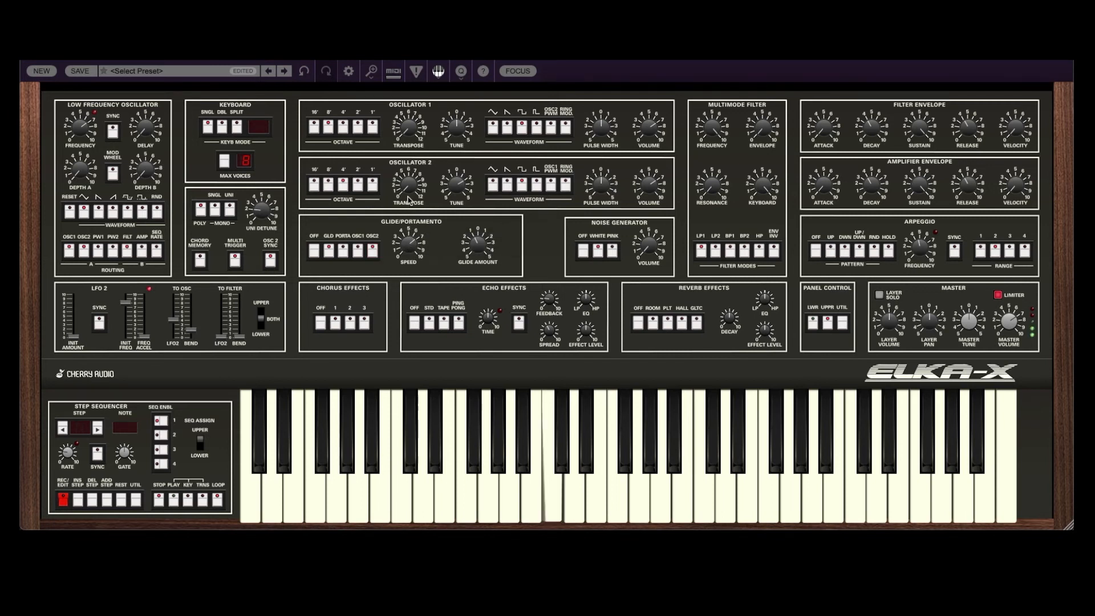
{"action": "left_click_drag", "start_coordinate": [478, 246], "coordinate": [469, 179]}
- Toggle the multimode filter's envelope inversion (ENV INV)
{"action": "mouse_move", "coordinate": [821, 121]}
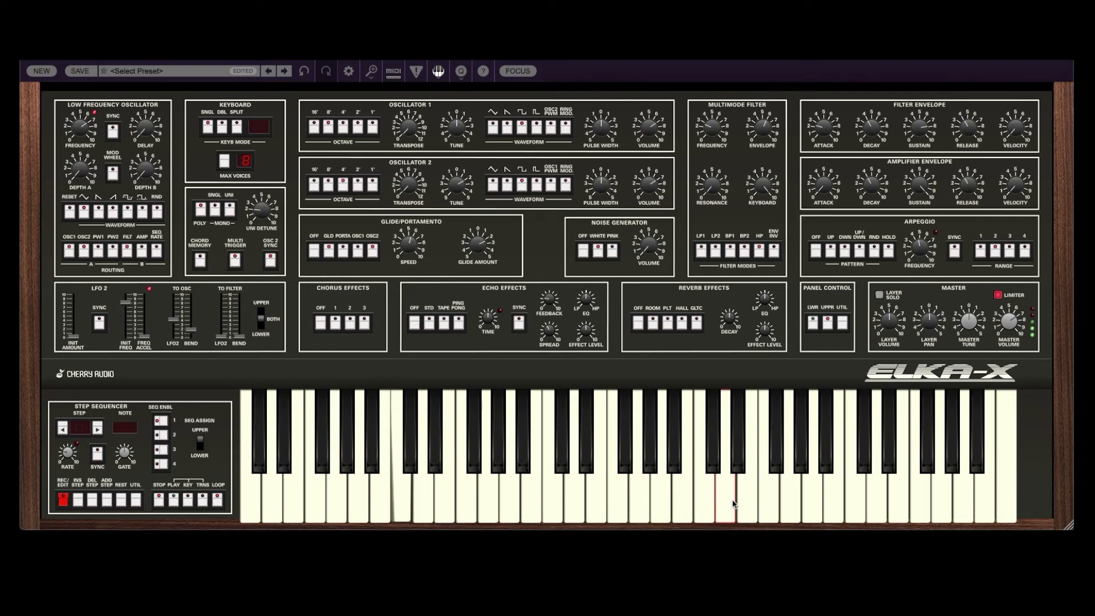
{"action": "left_click", "coordinate": [775, 254]}
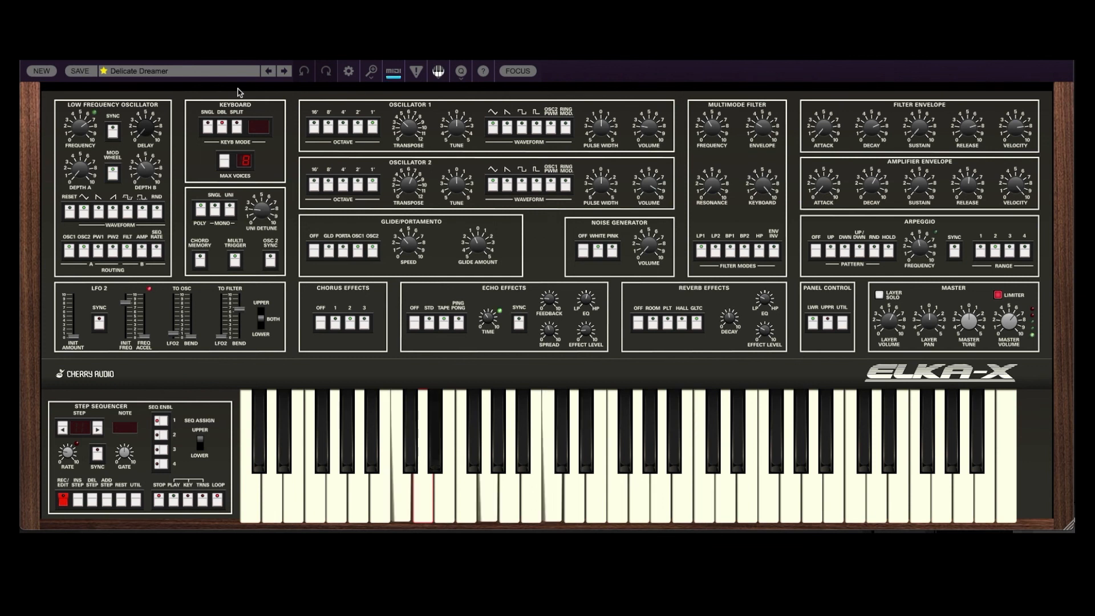
- Load the next preset, Big Scores
{"action": "left_click", "coordinate": [284, 71]}
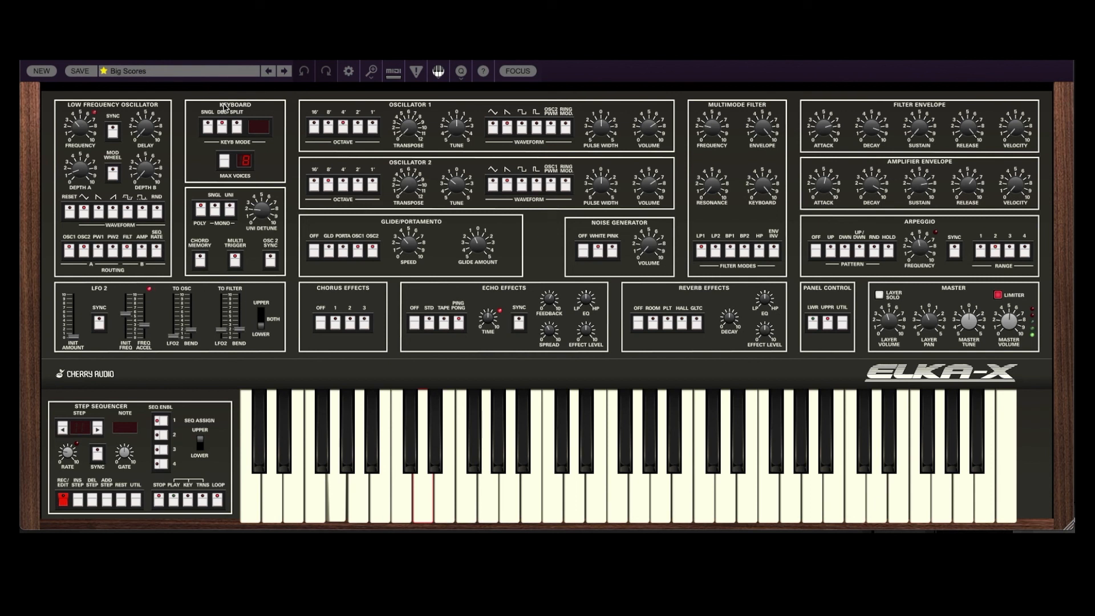